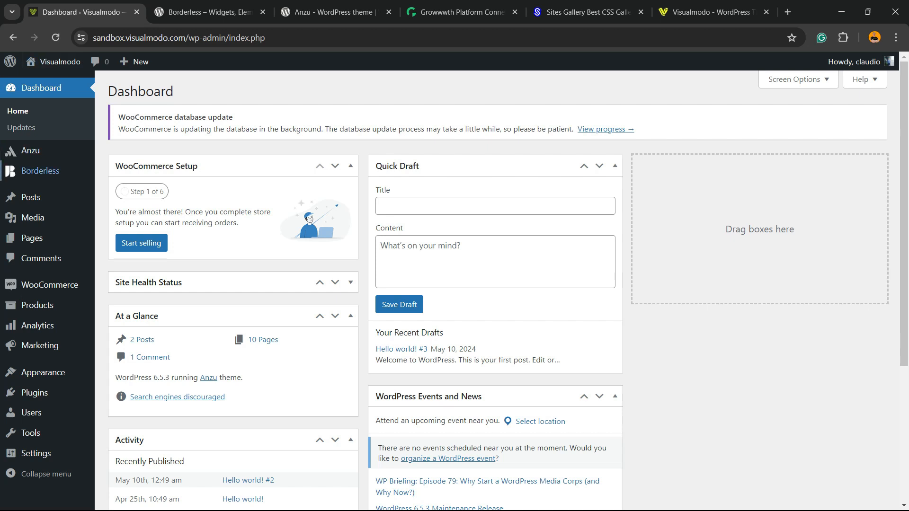
Step: Open the page for adding new plugins and search the plugin directory for WPForms
scroll(40, 170, "down", 4)
mouse_move(42, 392)
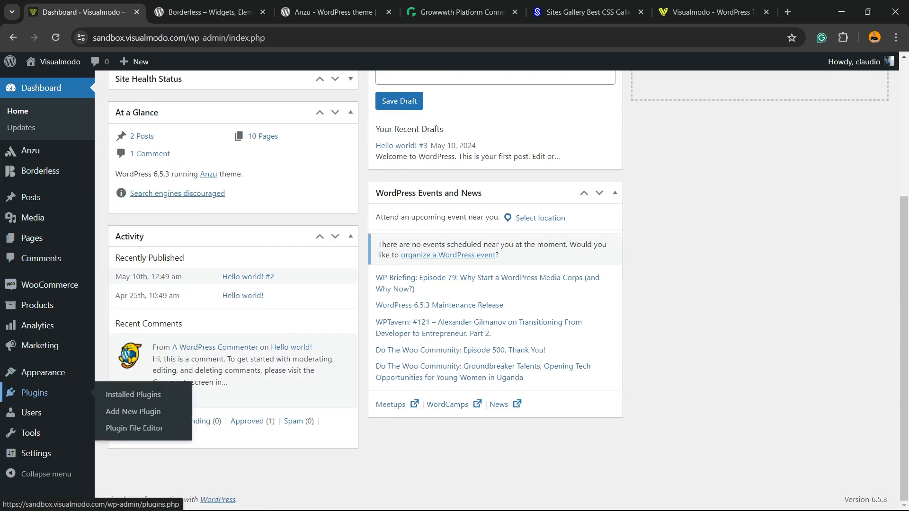
left_click(133, 412)
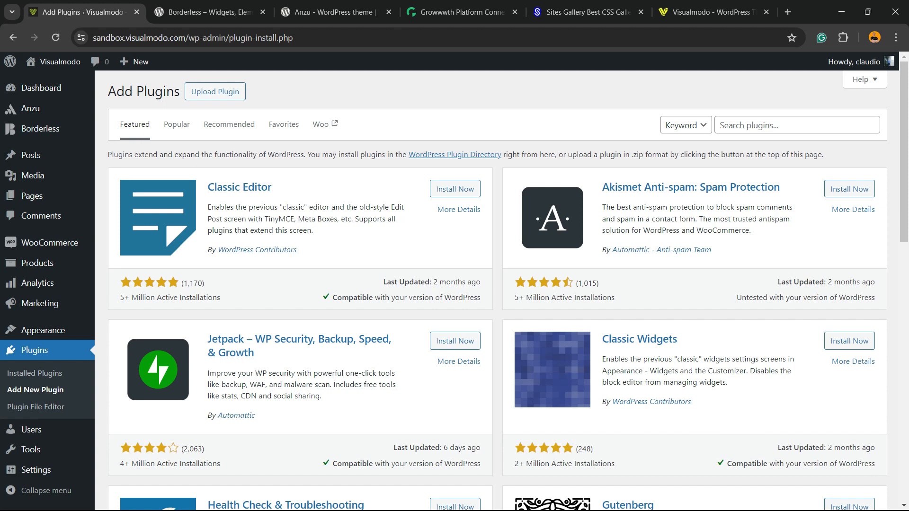
left_click(703, 127)
left_click(756, 129)
type("WPForms")
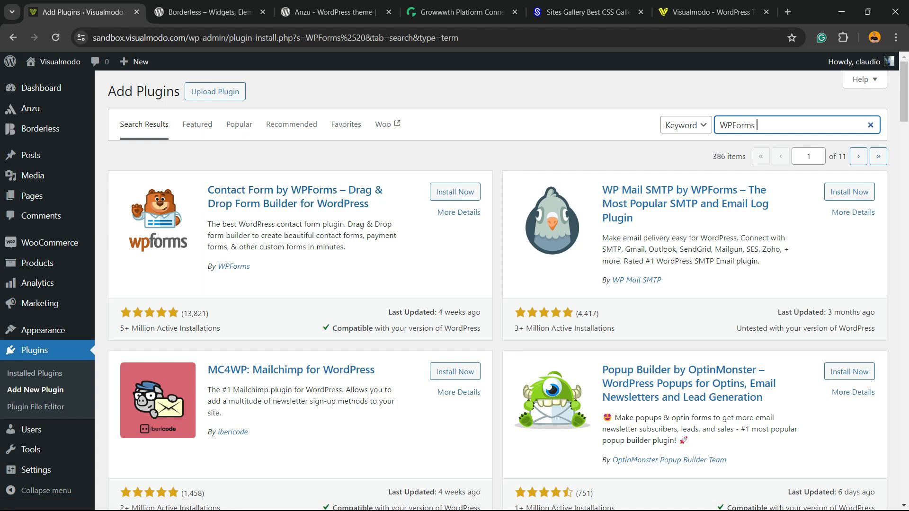
Step: Install and activate the Contact Form by WPForms plugin, and reload the admin page
left_click(455, 191)
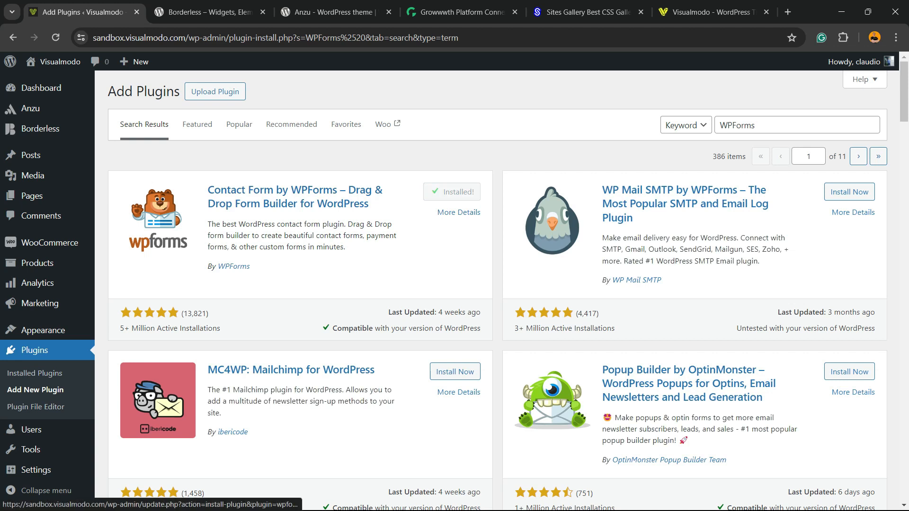
left_click(448, 192)
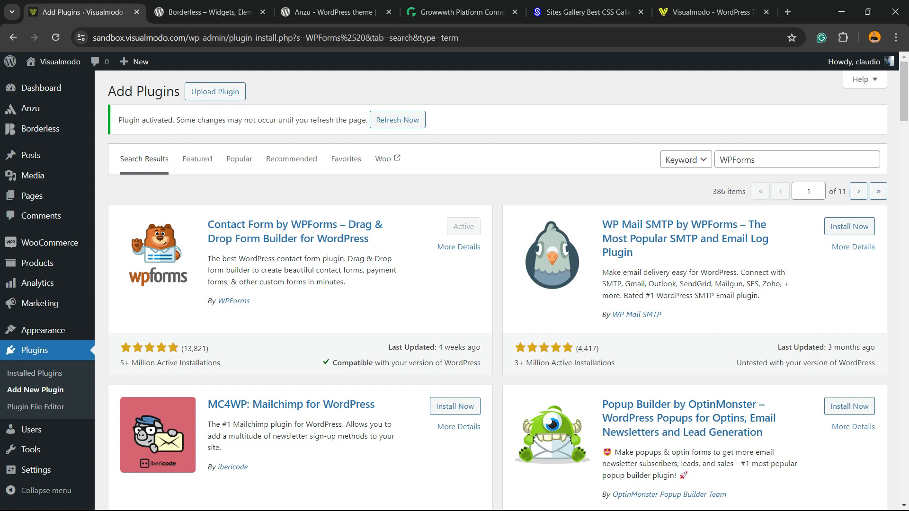
key("F5")
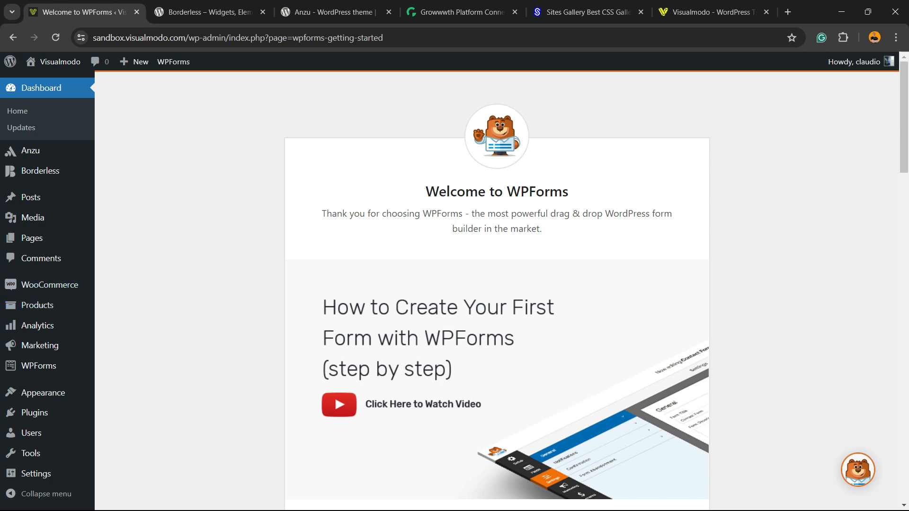
Step: Start a new form in WPForms
scroll(497, 284, "down", 2)
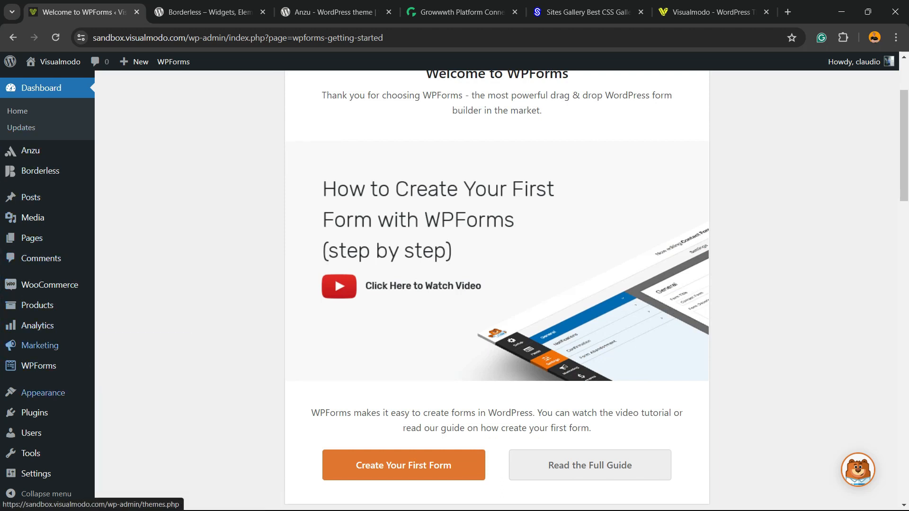
left_click(47, 366)
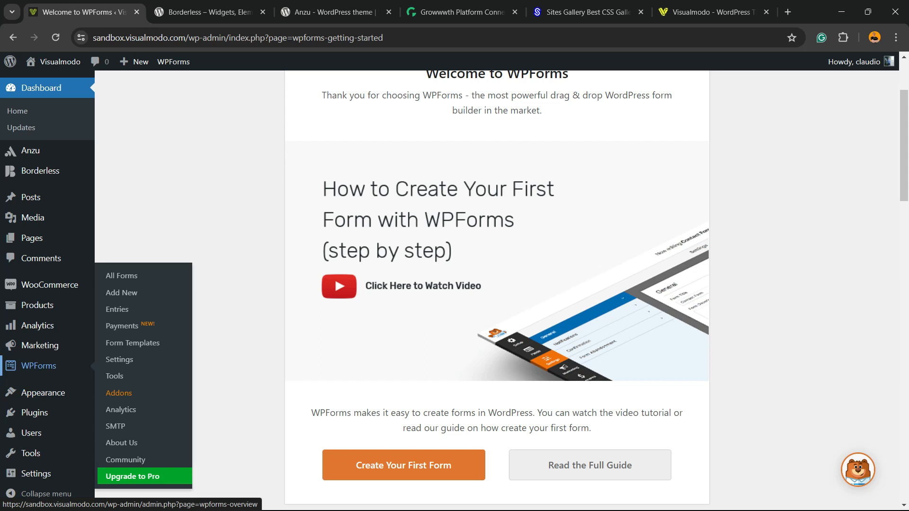
left_click(137, 292)
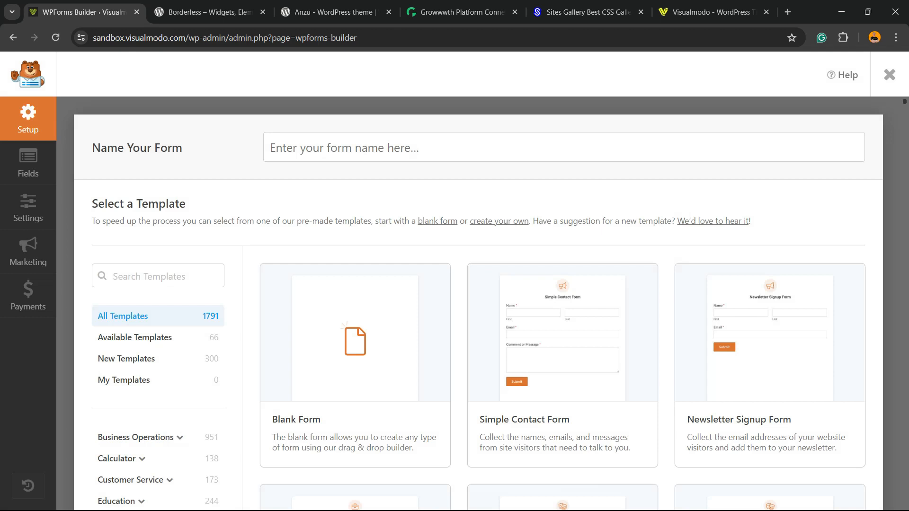
Step: Search the form templates for "automobile" and create the form from the Automobile Information Form template
scroll(478, 304, "down", 2)
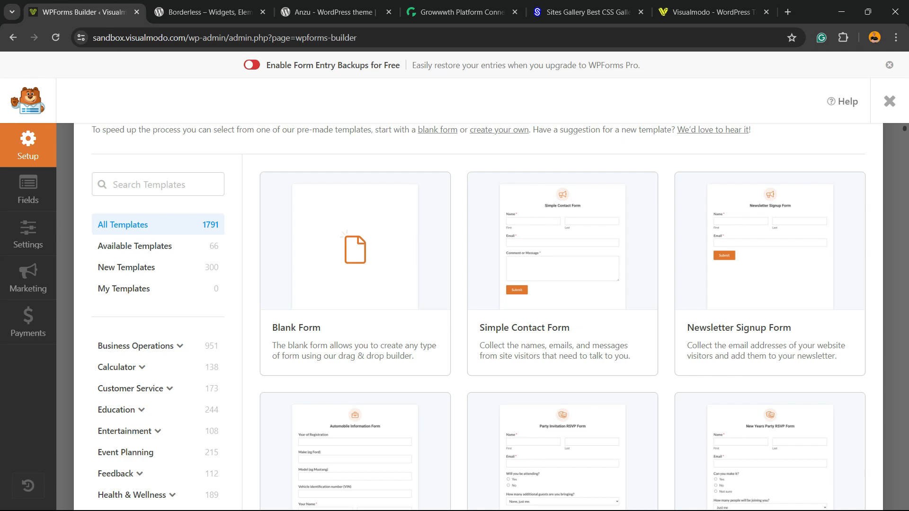
left_click(158, 185)
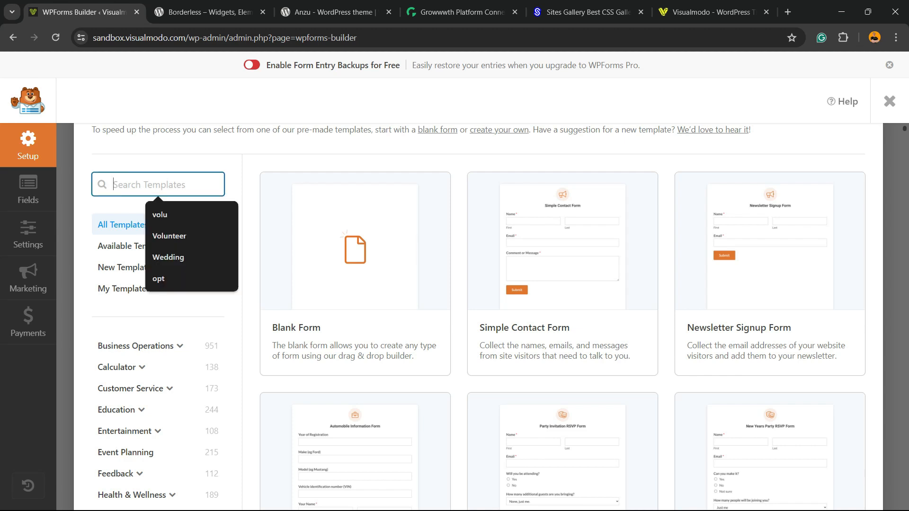
type("a")
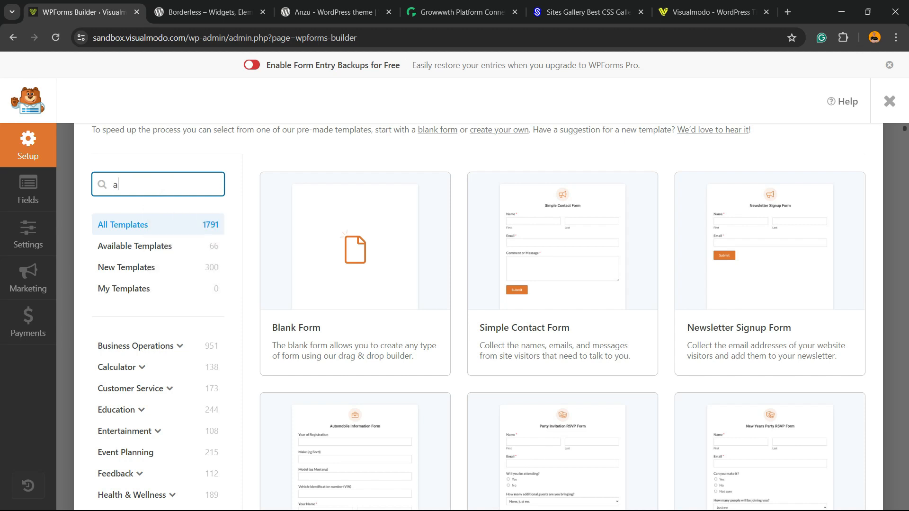
type("utomob")
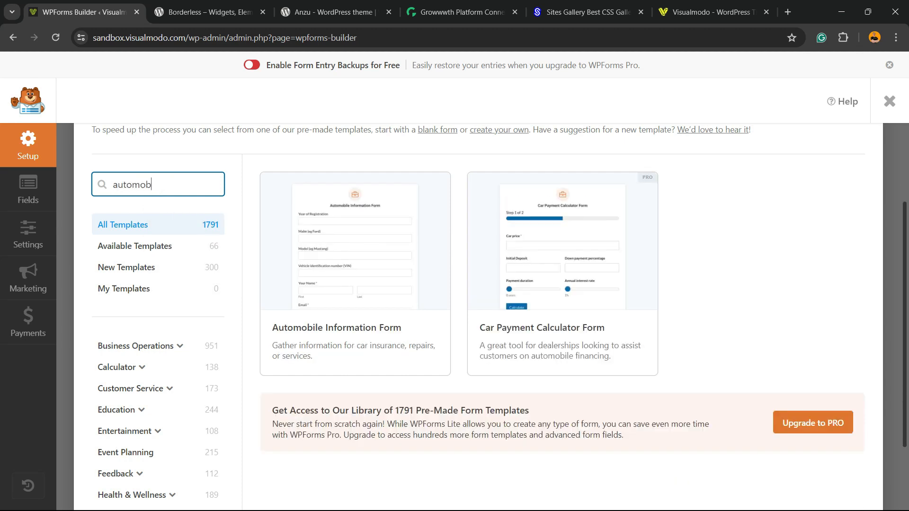
type("ile")
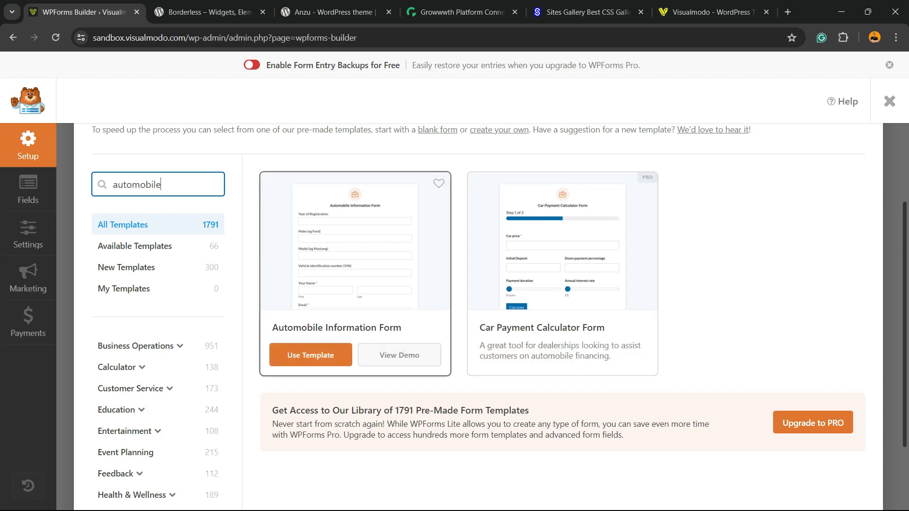
left_click(311, 355)
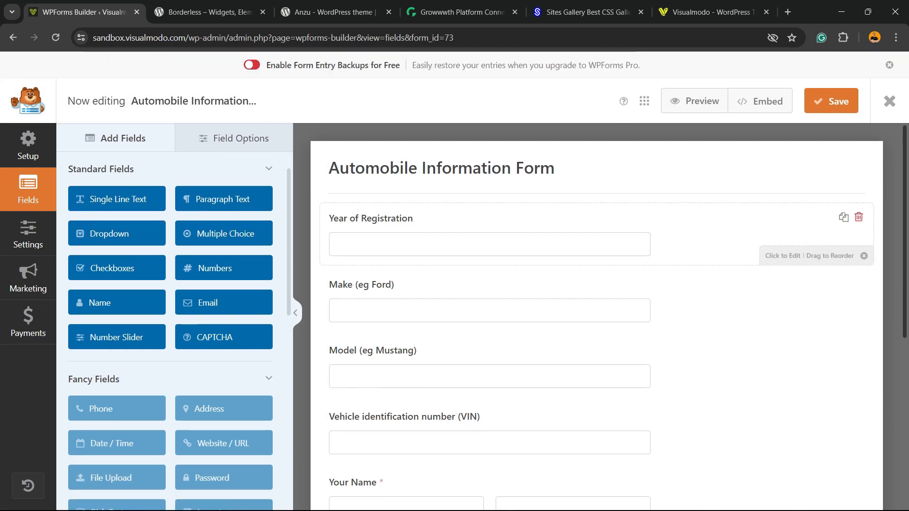
Step: Review all fields of the Automobile Information Form in the builder, from Year of Registration to the Submit button
scroll(597, 208, "down", 2)
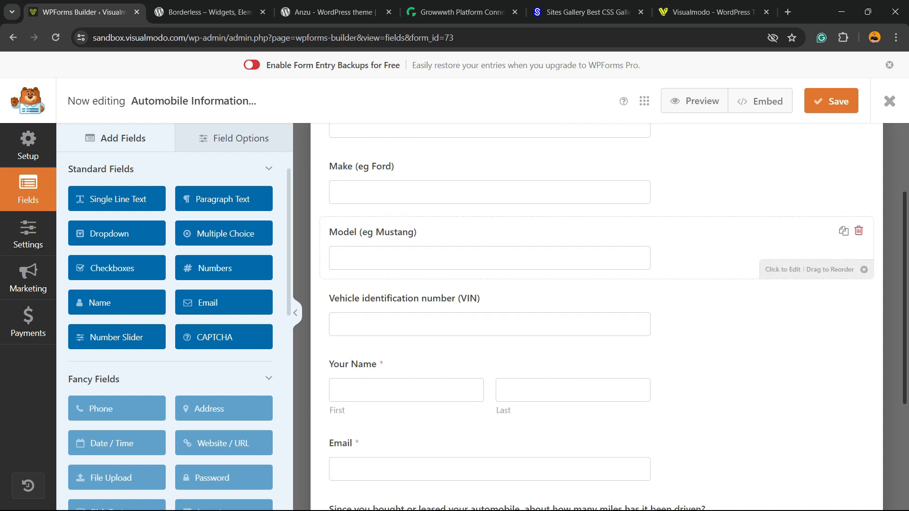
scroll(596, 313, "down", 3)
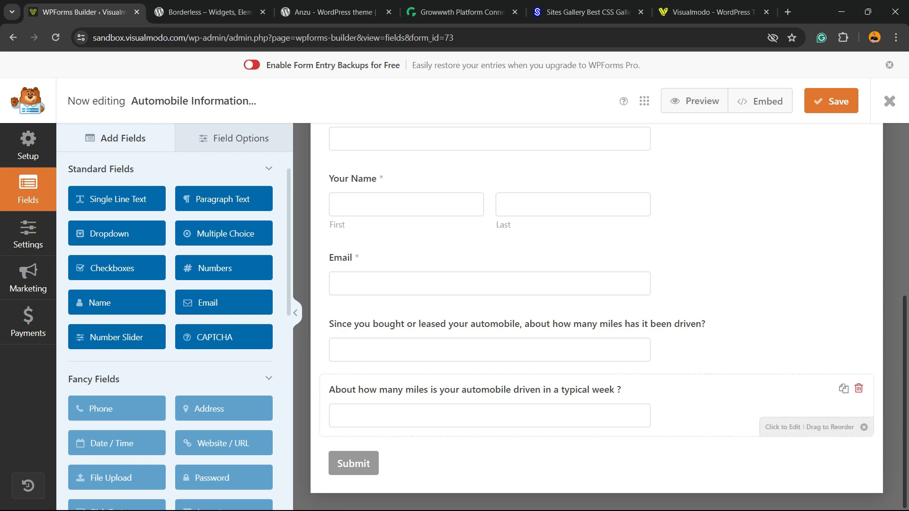
scroll(597, 403, "up", 2)
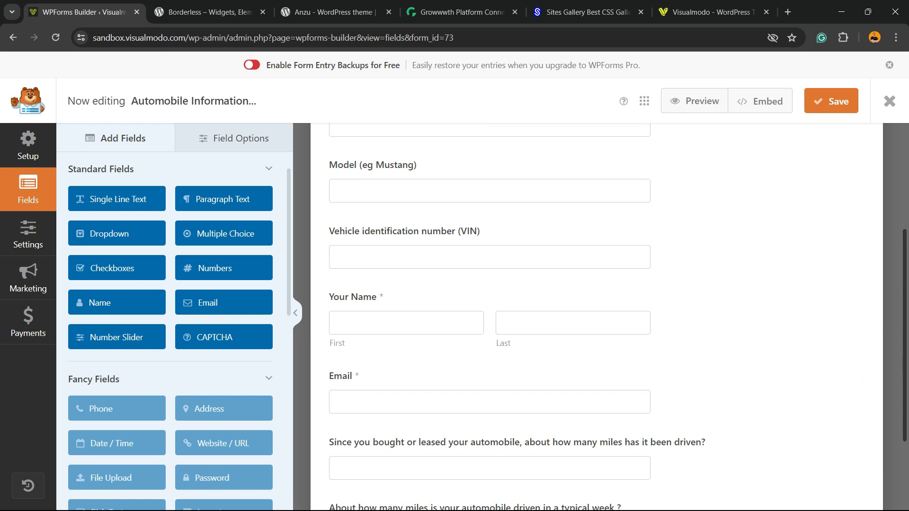
scroll(805, 360, "up", 3)
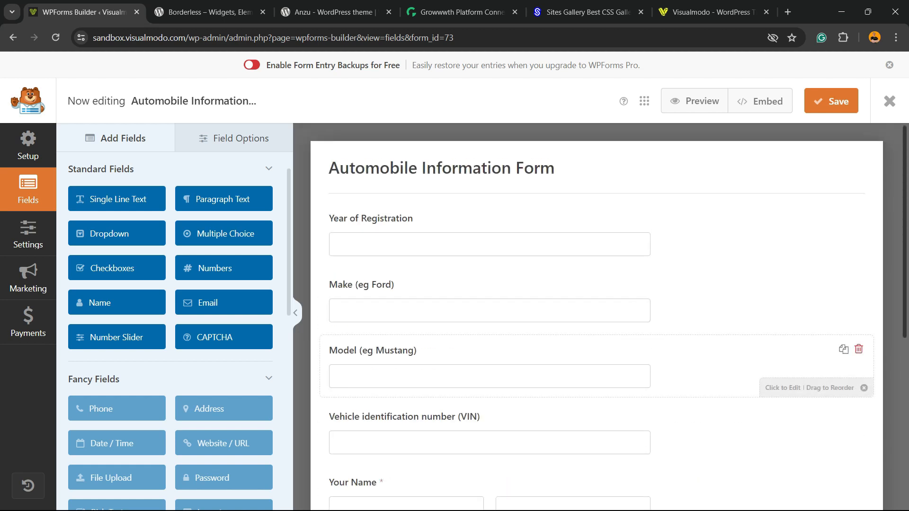
scroll(805, 360, "down", 5)
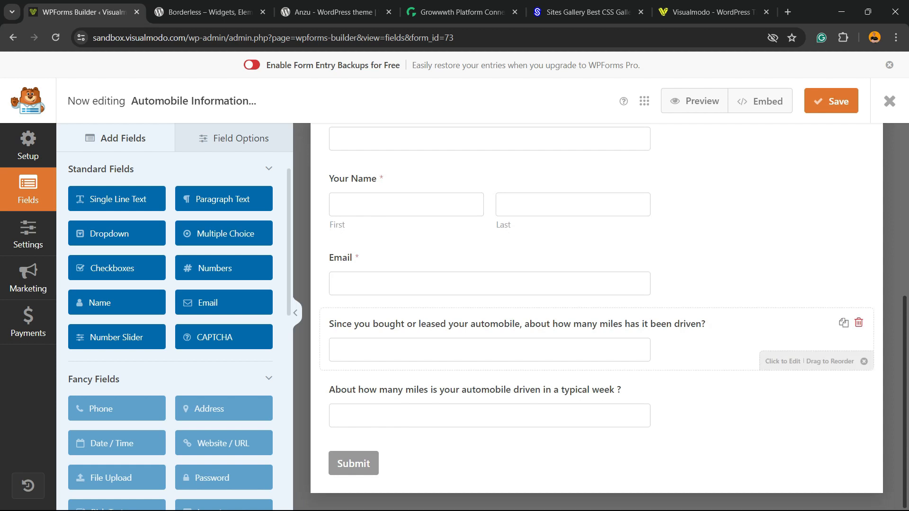
scroll(805, 341, "up", 2)
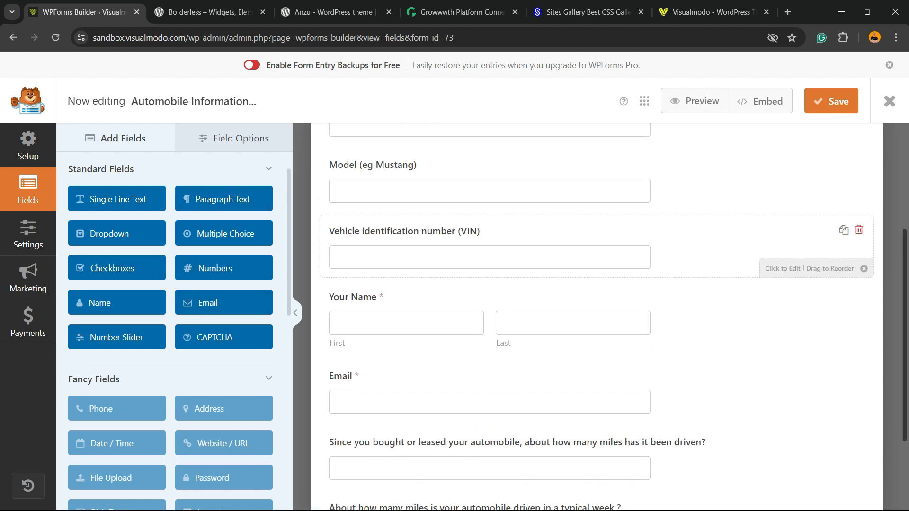
scroll(805, 251, "down", 3)
scroll(805, 251, "up", 6)
scroll(805, 228, "down", 5)
scroll(805, 222, "up", 5)
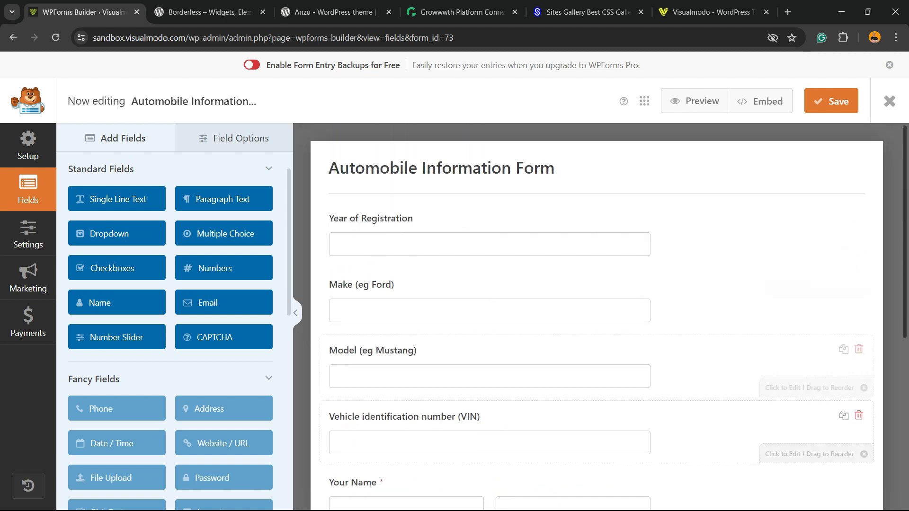
Step: Save the form and embed it in a new page named "Automobile Form"
key("ctrl+s")
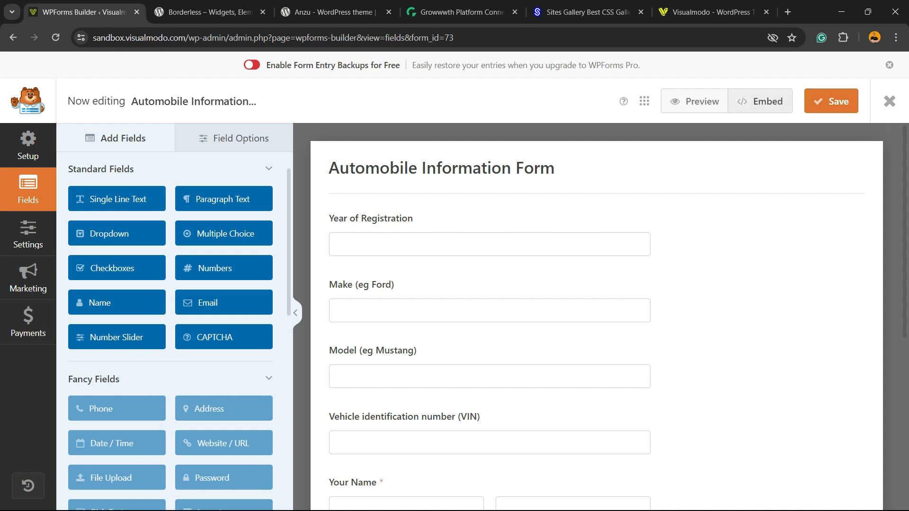
left_click(768, 98)
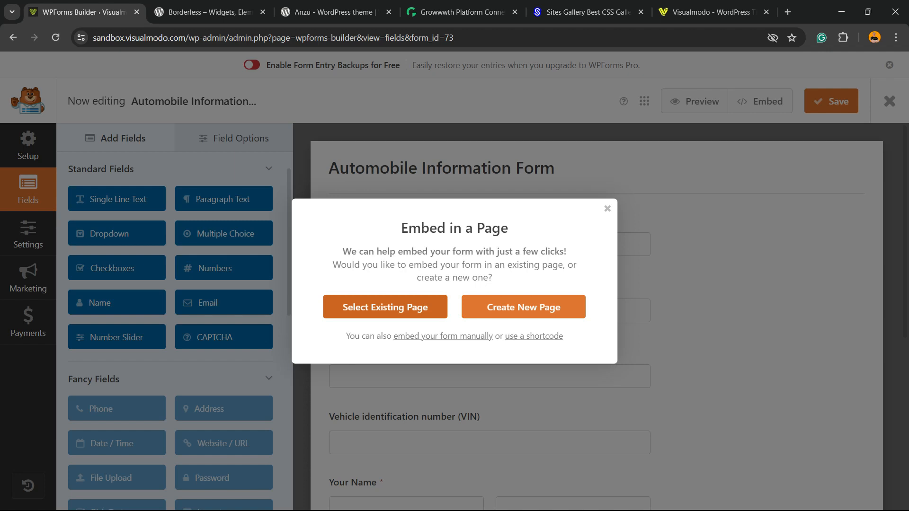
left_click(524, 307)
left_click(426, 295)
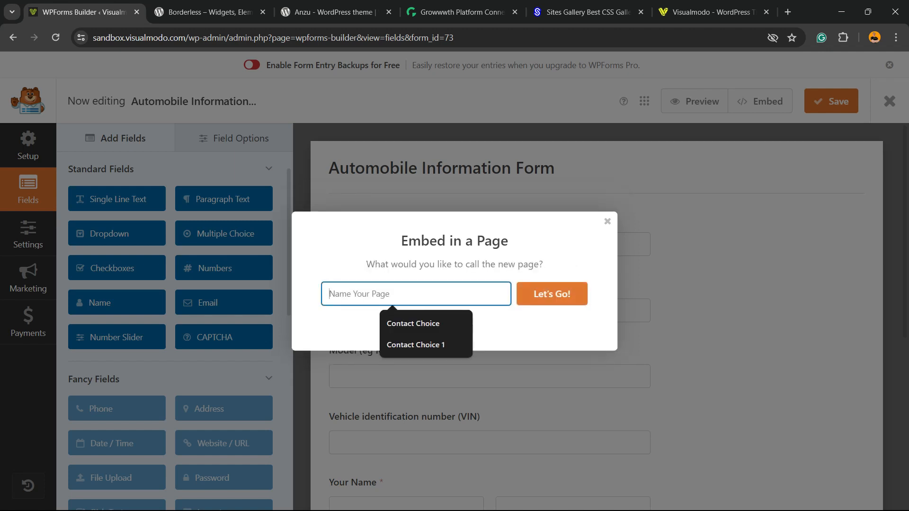
type("Au")
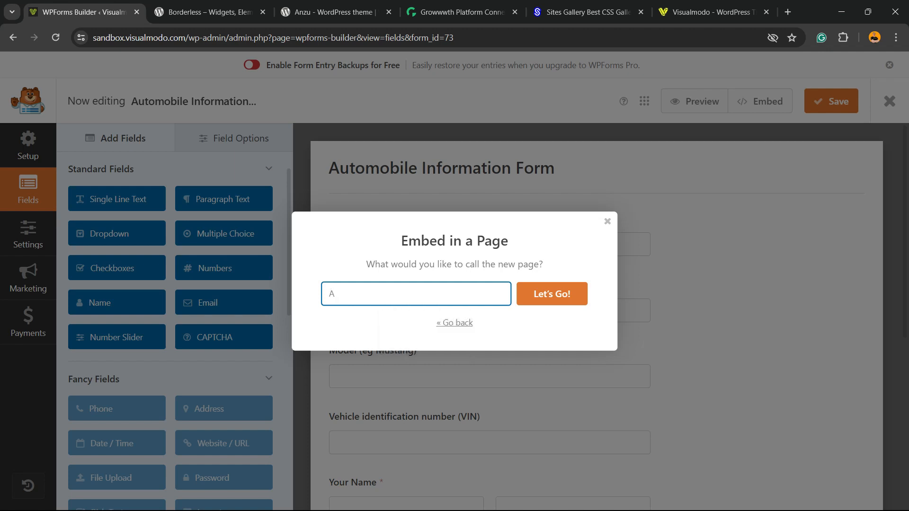
type("tomobile Form")
key("Return")
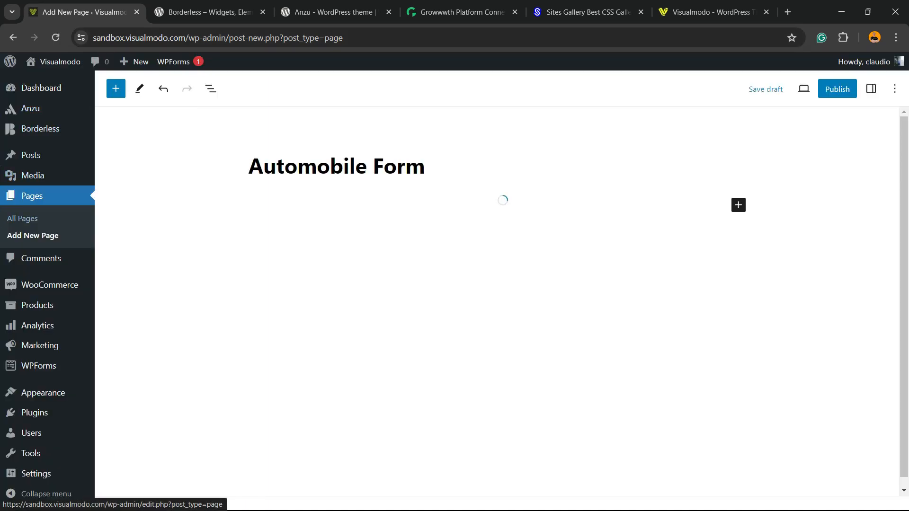
Step: Check the title and the embedded form fields on the Automobile Form page in the editor
triple_click(318, 166)
scroll(737, 172, "down", 7)
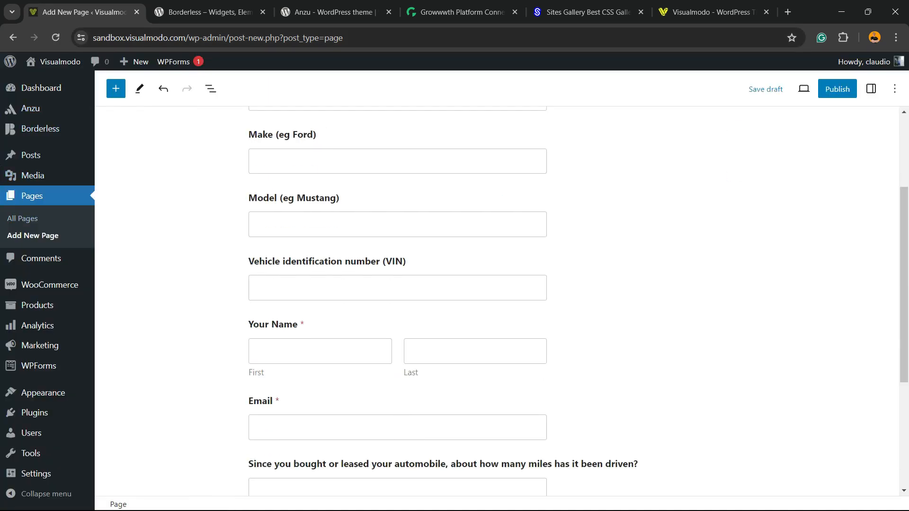
scroll(736, 172, "up", 7)
scroll(736, 173, "down", 7)
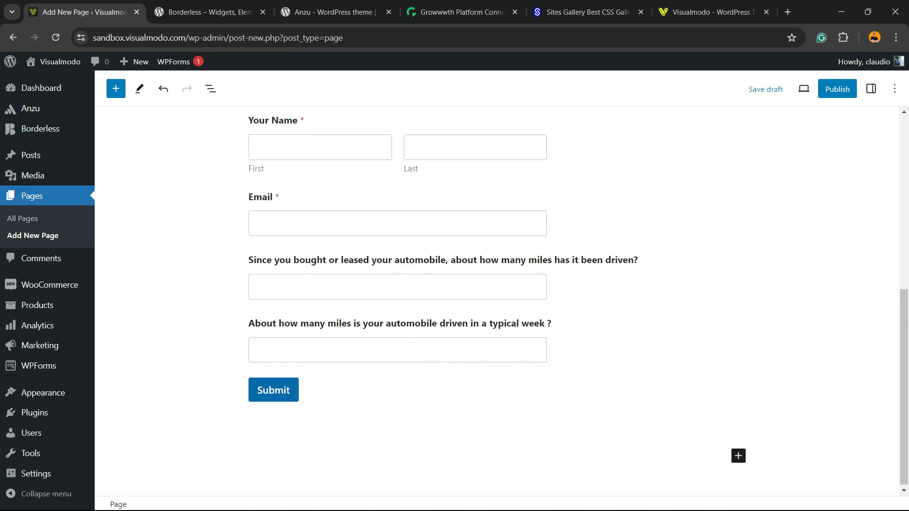
scroll(736, 172, "up", 7)
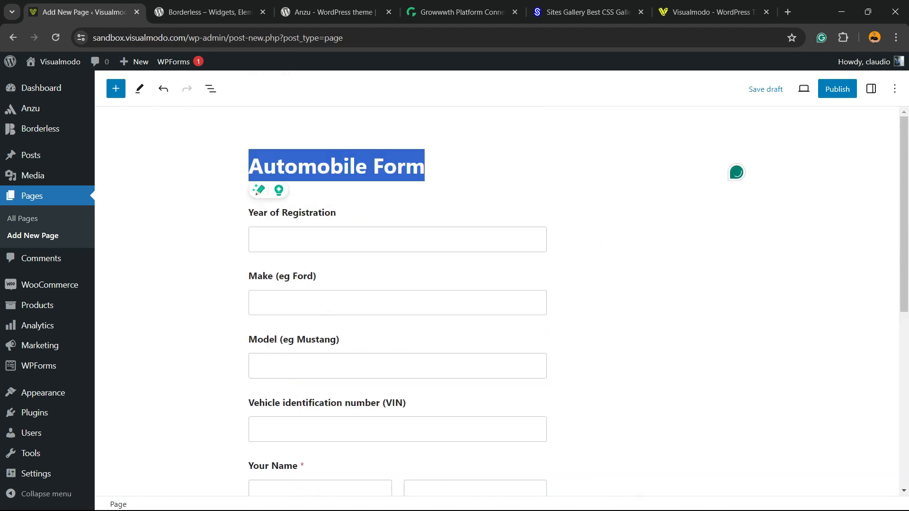
scroll(737, 172, "down", 7)
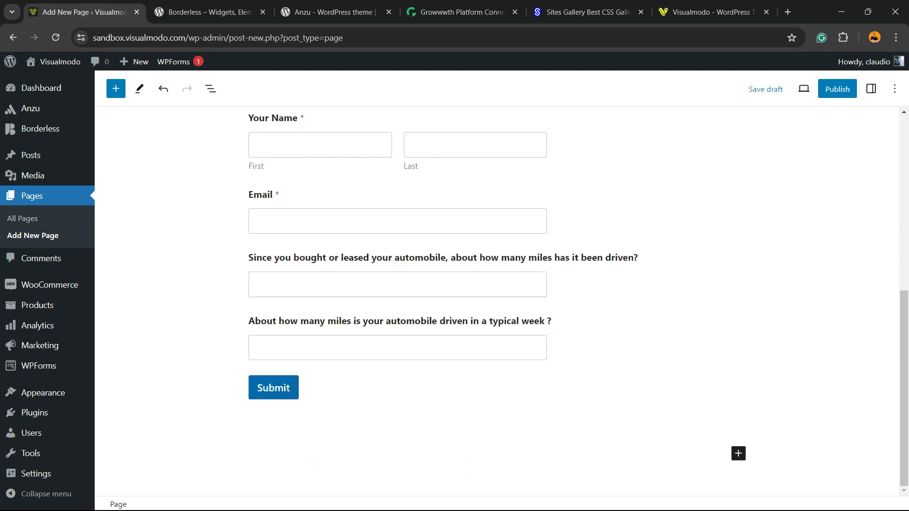
scroll(737, 173, "up", 7)
Step: Publish the Automobile Form page and open the live page in a new browser tab
left_click(837, 88)
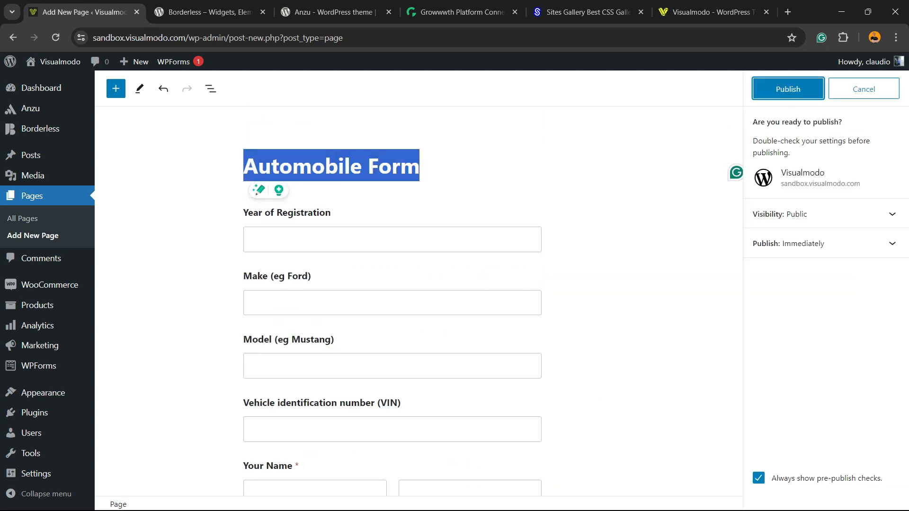
left_click(786, 89)
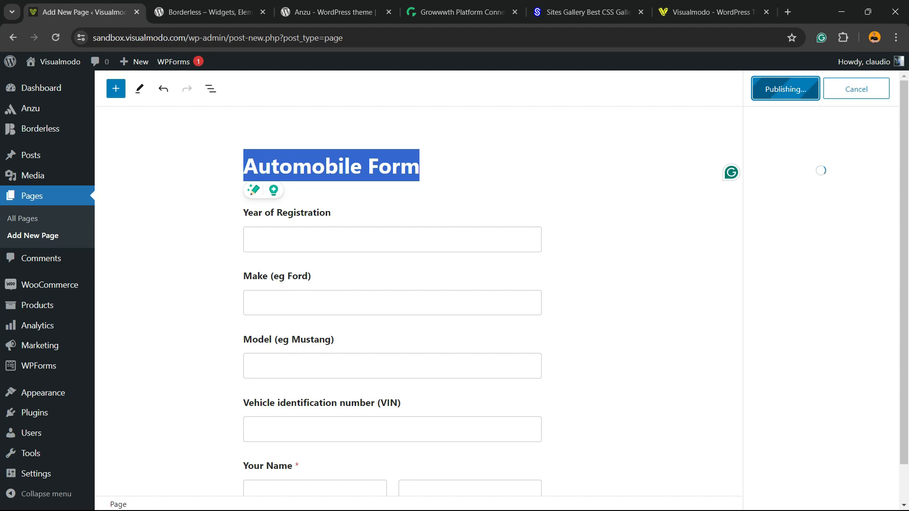
right_click(199, 475)
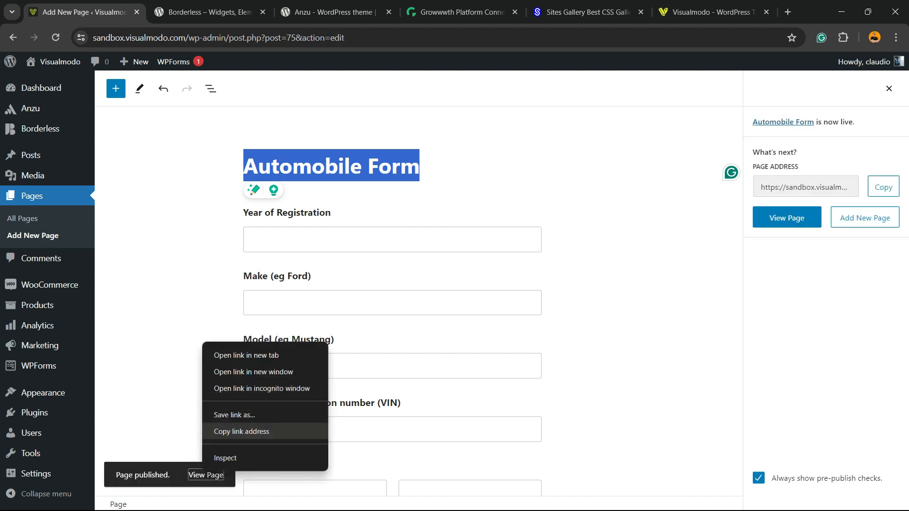
left_click(222, 351)
left_click(182, 12)
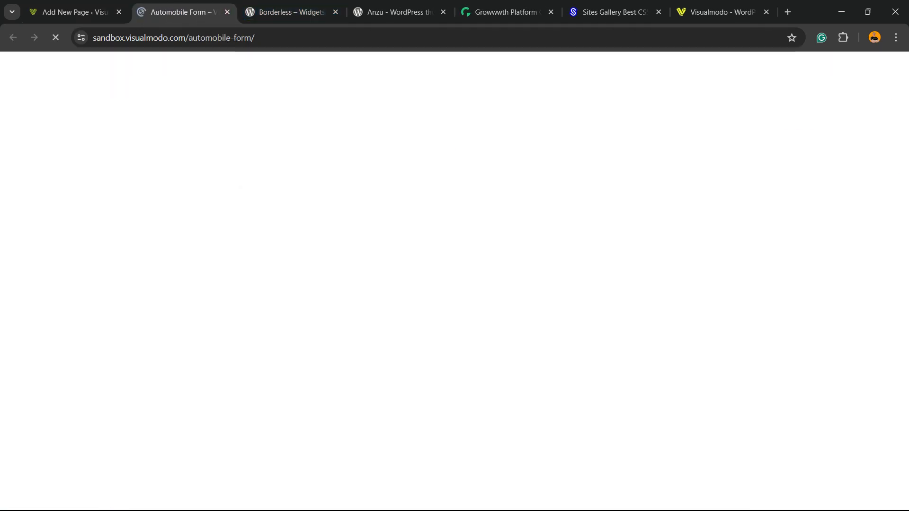
Step: Review the live Automobile Form page from the Year of Registration field down to the Submit button
scroll(455, 284, "down", 7)
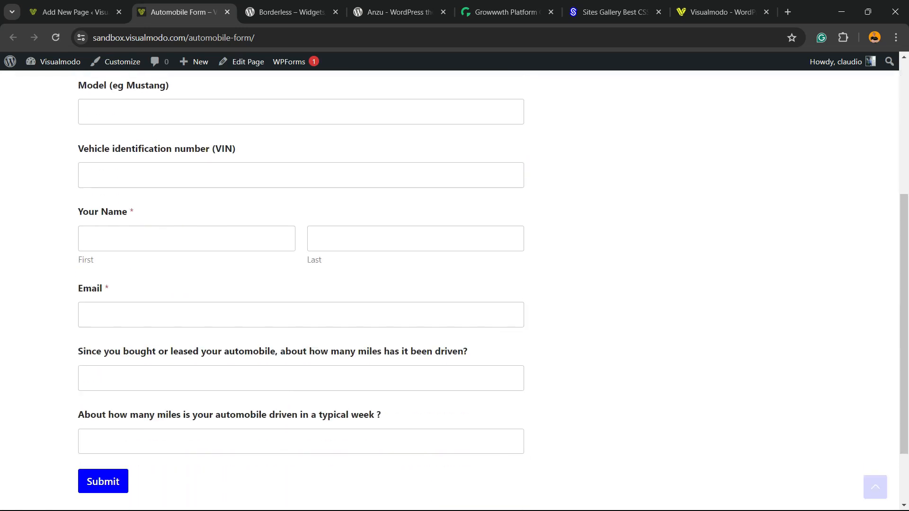
scroll(455, 284, "up", 7)
scroll(454, 284, "down", 8)
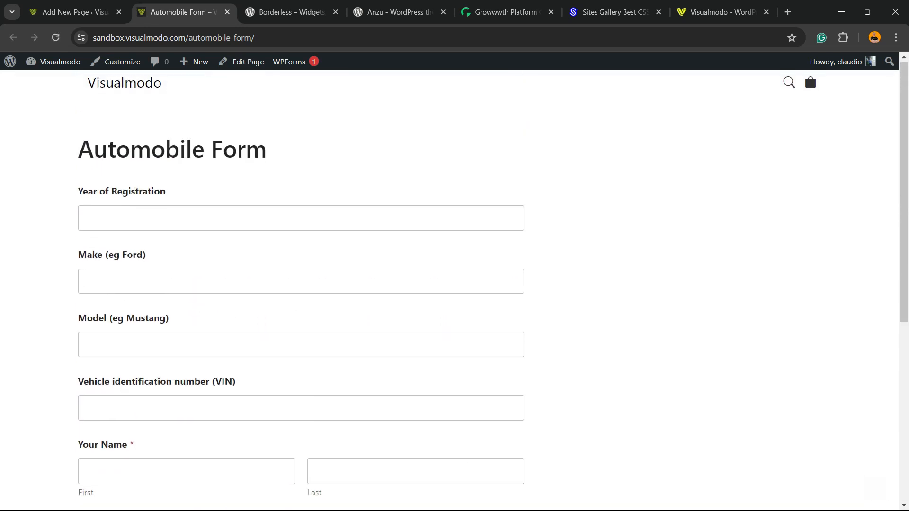
scroll(454, 284, "up", 8)
scroll(454, 284, "down", 8)
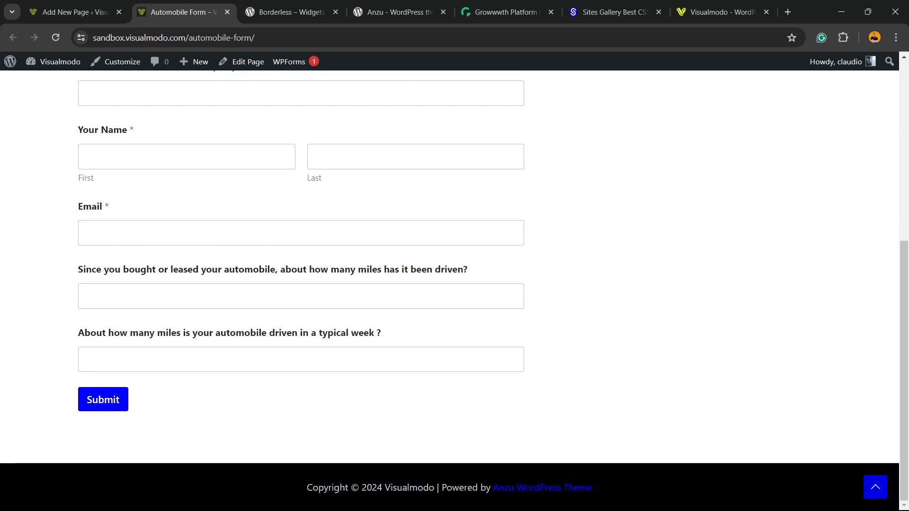
scroll(455, 284, "up", 3)
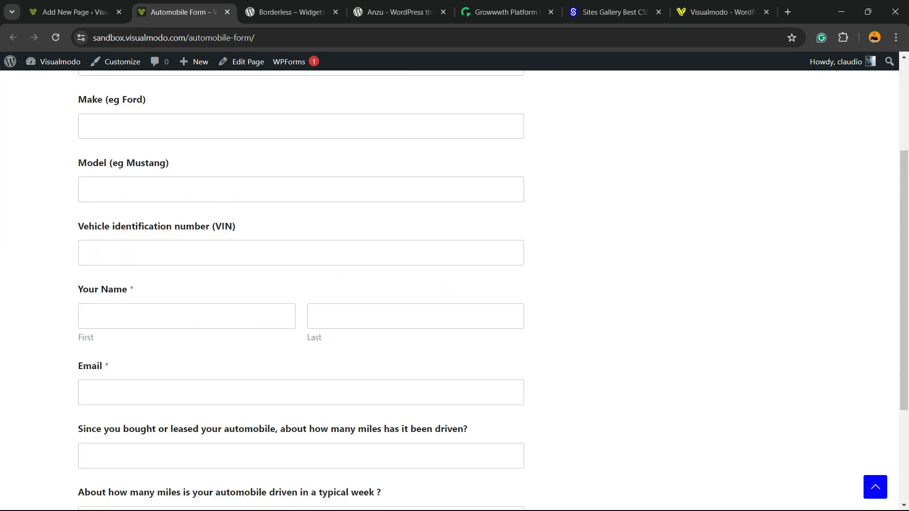
scroll(455, 284, "up", 5)
scroll(455, 284, "down", 8)
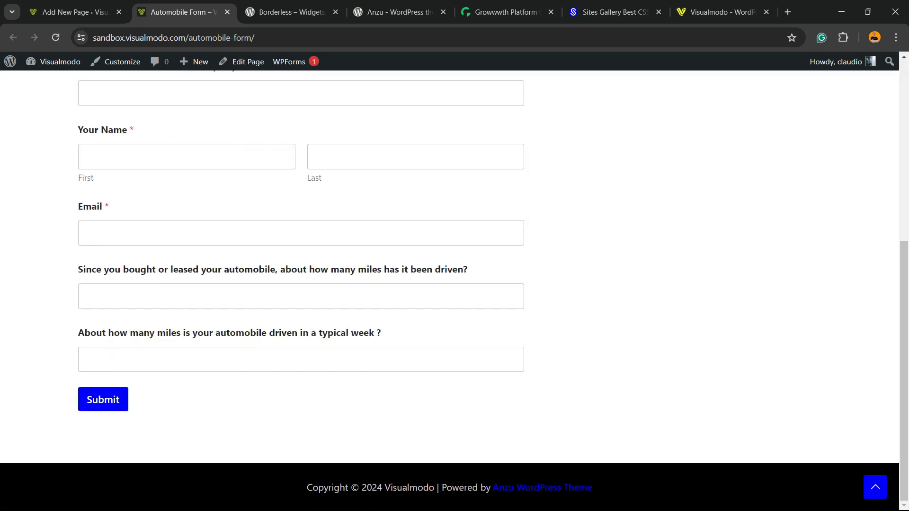
scroll(454, 284, "up", 8)
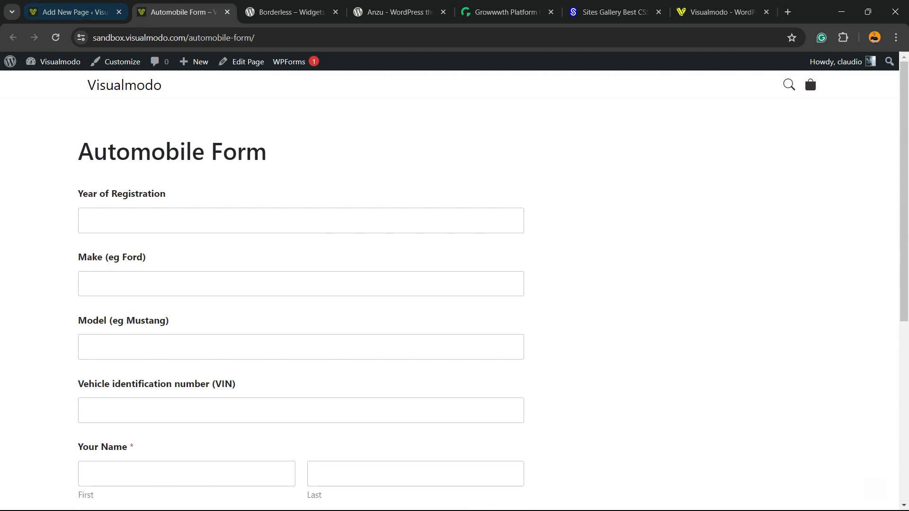
Step: Compare the Automobile Form page in the WordPress editor with its published version
left_click(75, 13)
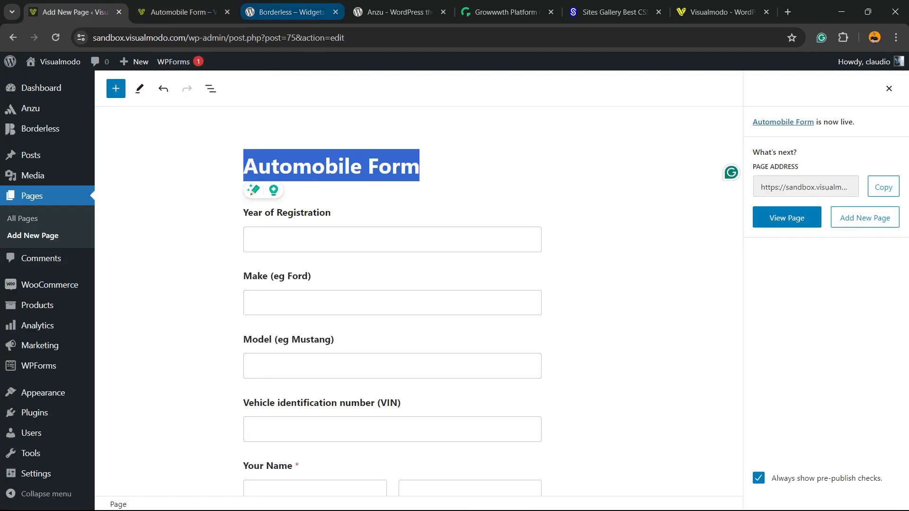
left_click(289, 12)
left_click(180, 11)
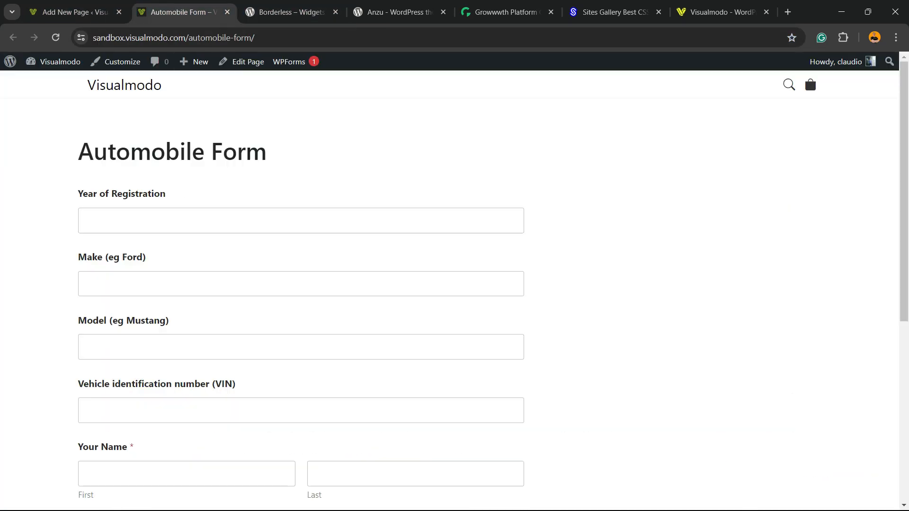
left_click(75, 13)
scroll(392, 284, "down", 7)
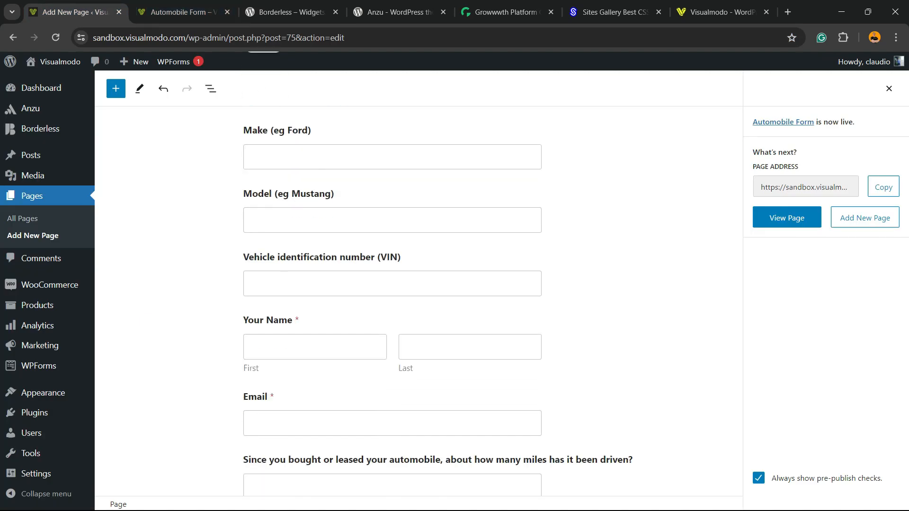
scroll(392, 284, "up", 7)
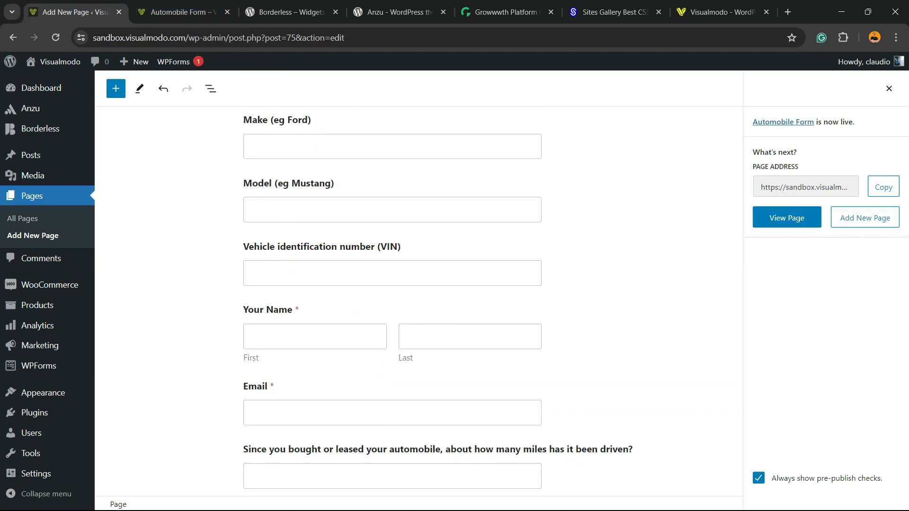
Step: View the Borderless plugin page and the Anzu theme's description and ratings on WordPress.org
left_click(291, 12)
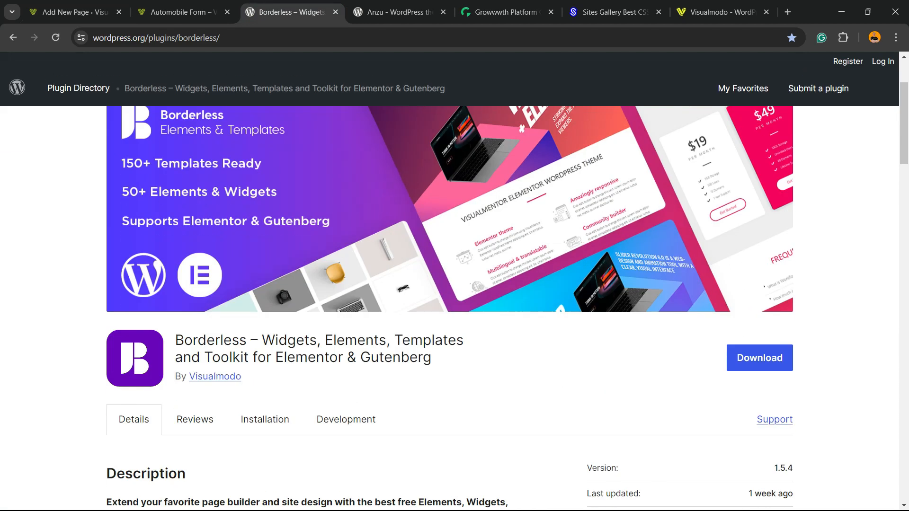
triple_click(413, 349)
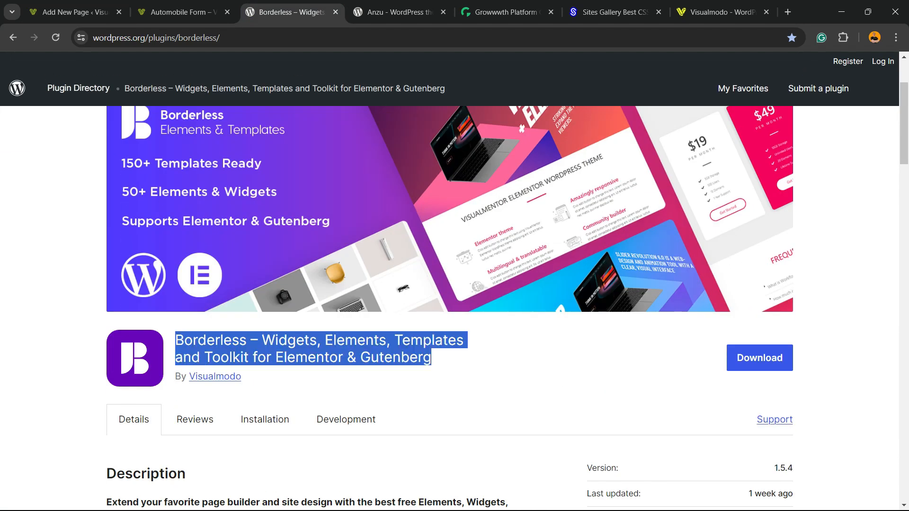
key("ctrl+Tab")
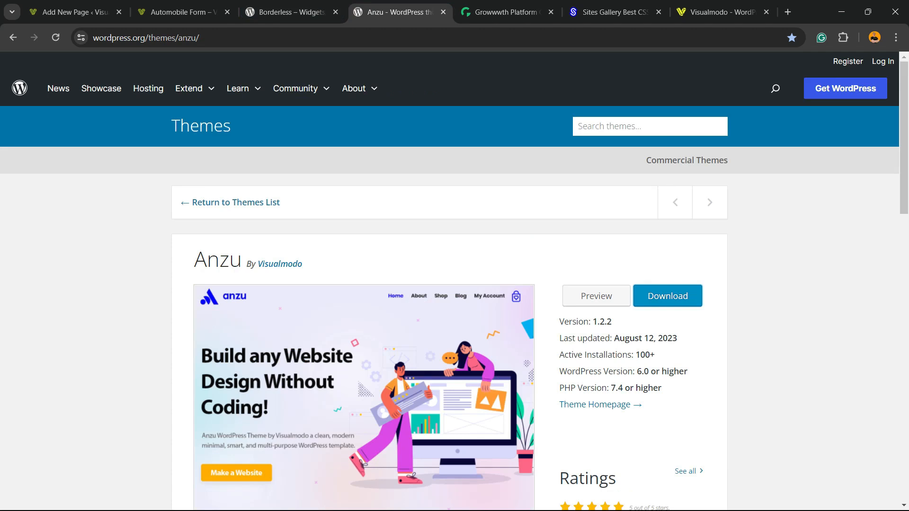
scroll(309, 238, "down", 6)
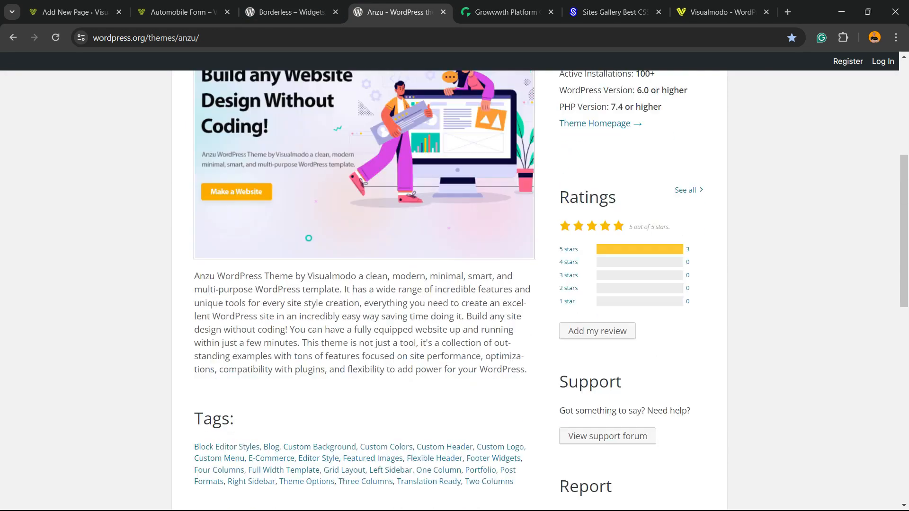
scroll(308, 238, "up", 6)
Step: Browse the guest post offers and publishing prices on the Growwwth website
key("ctrl+Tab")
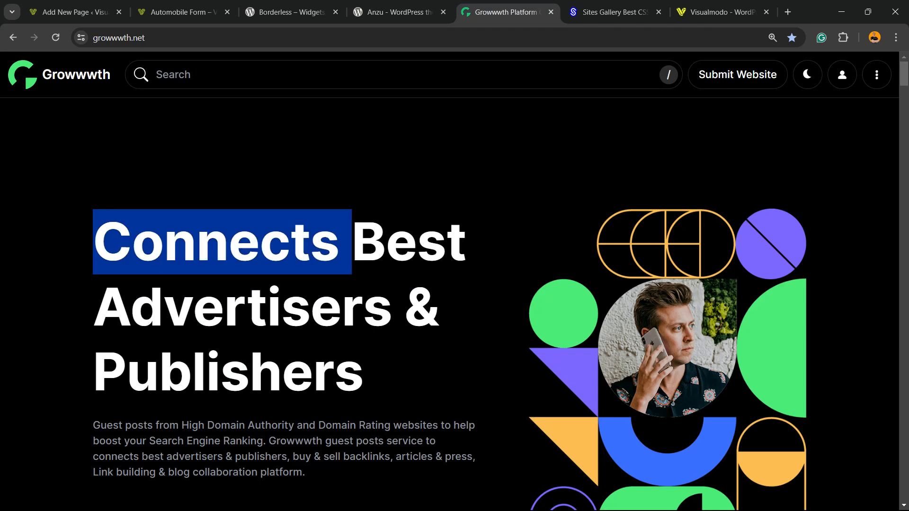
scroll(454, 304, "down", 8)
scroll(454, 303, "down", 20)
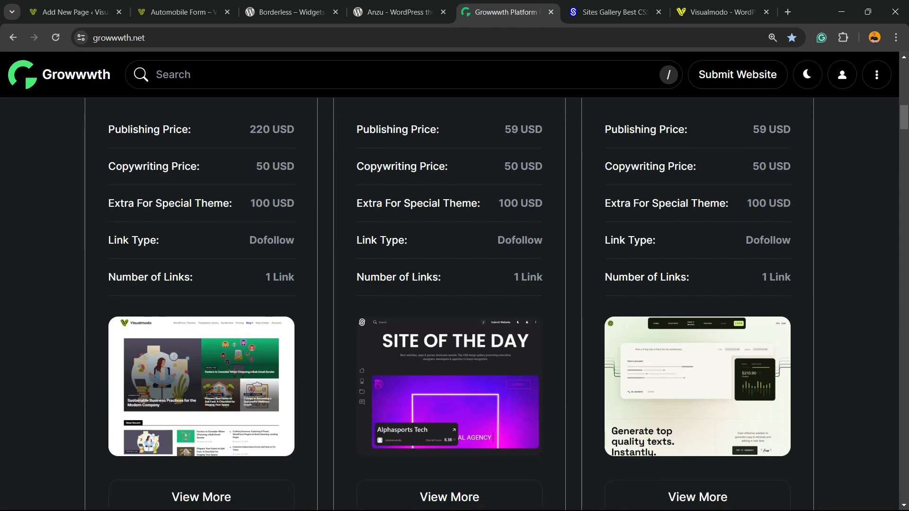
scroll(455, 303, "down", 20)
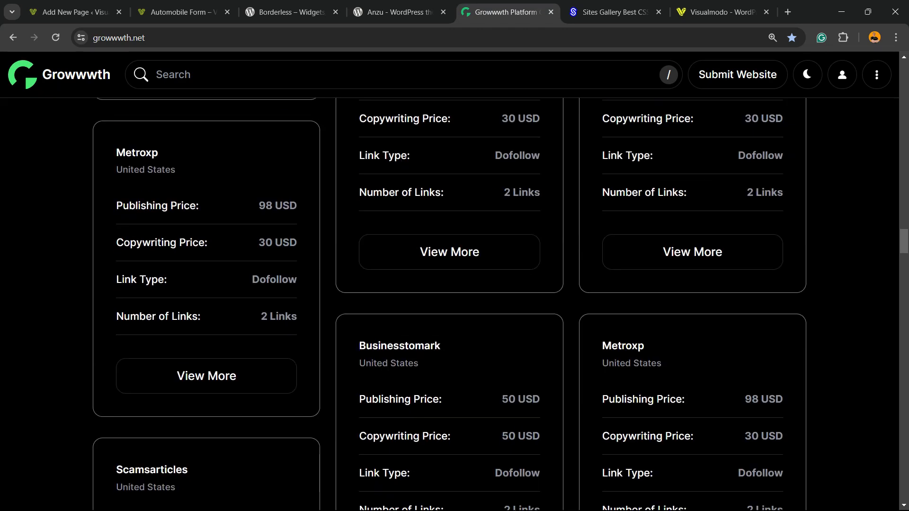
scroll(454, 303, "down", 5)
Step: Browse the website showcase, the platform information and the latest posts on Sites Gallery
key("ctrl+Tab")
scroll(455, 303, "down", 15)
scroll(455, 303, "down", 20)
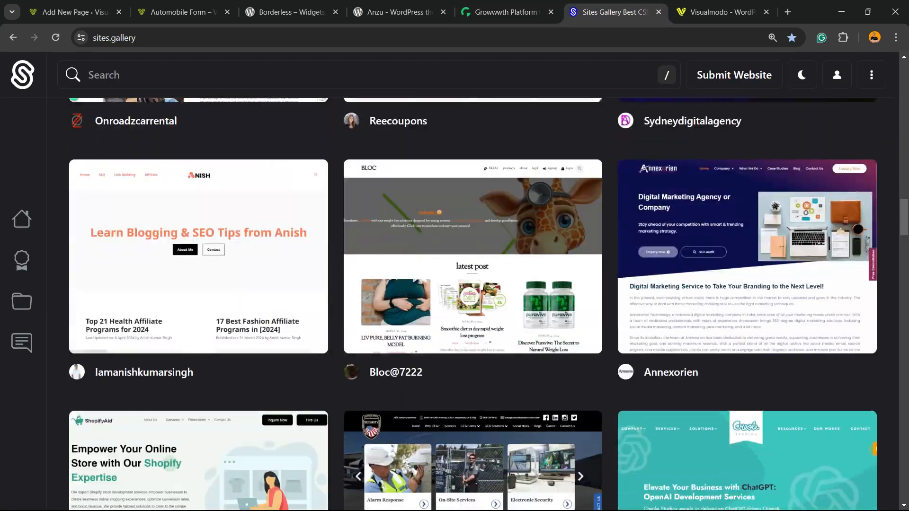
scroll(455, 303, "down", 20)
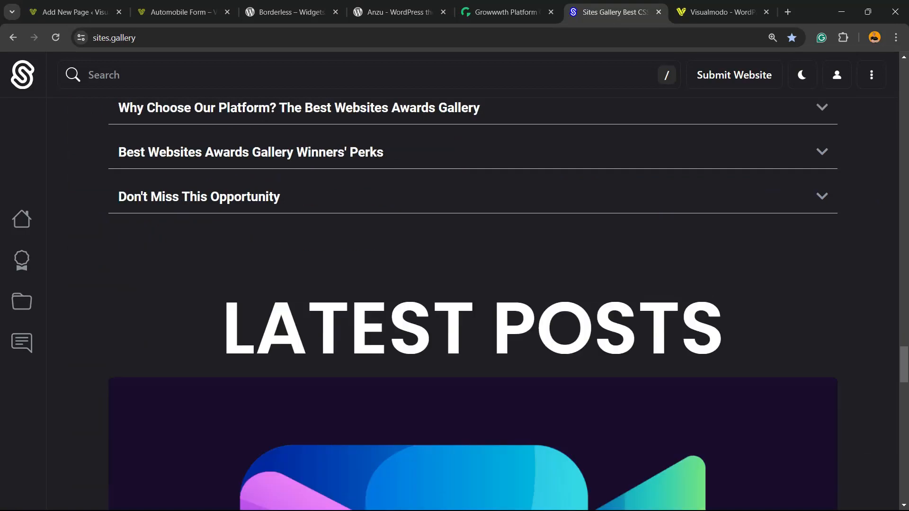
scroll(455, 303, "down", 10)
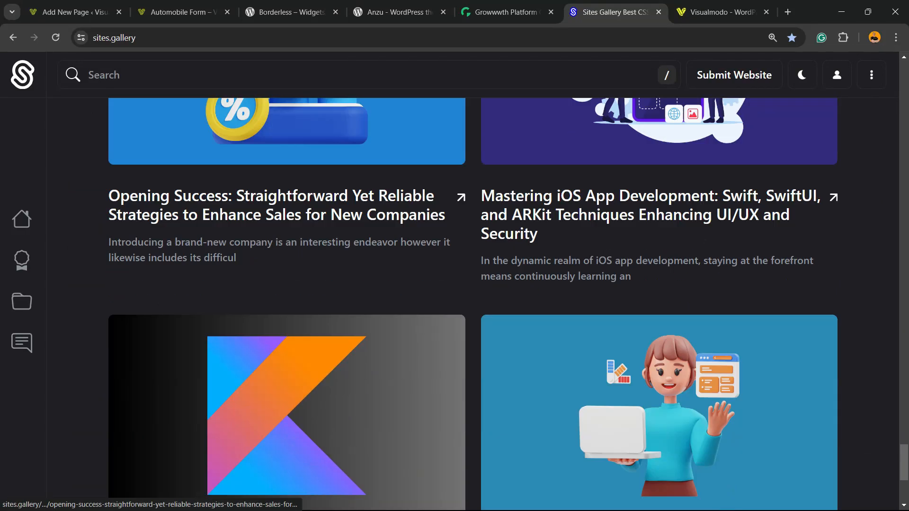
Step: Open the Borderless Plugin page on the Visualmodo site and look through its pricing, templates library and page builder sections
key("ctrl+Tab")
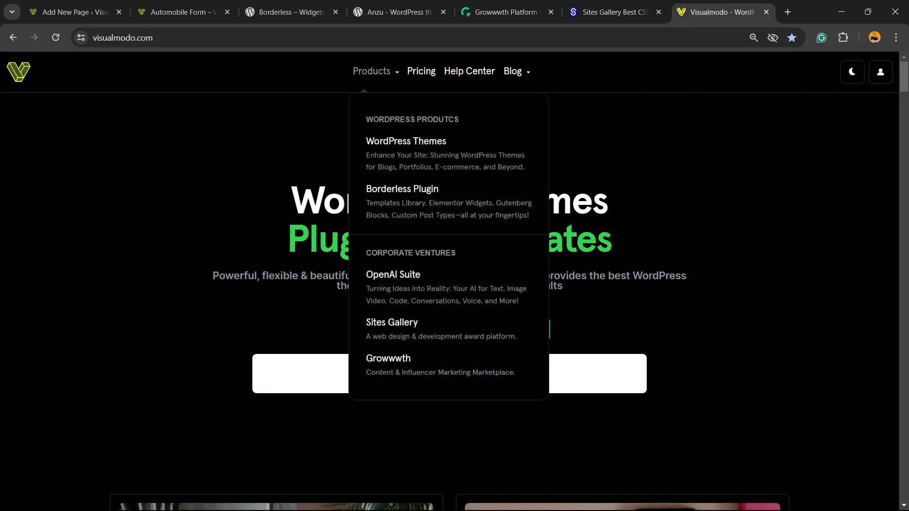
left_click(403, 194)
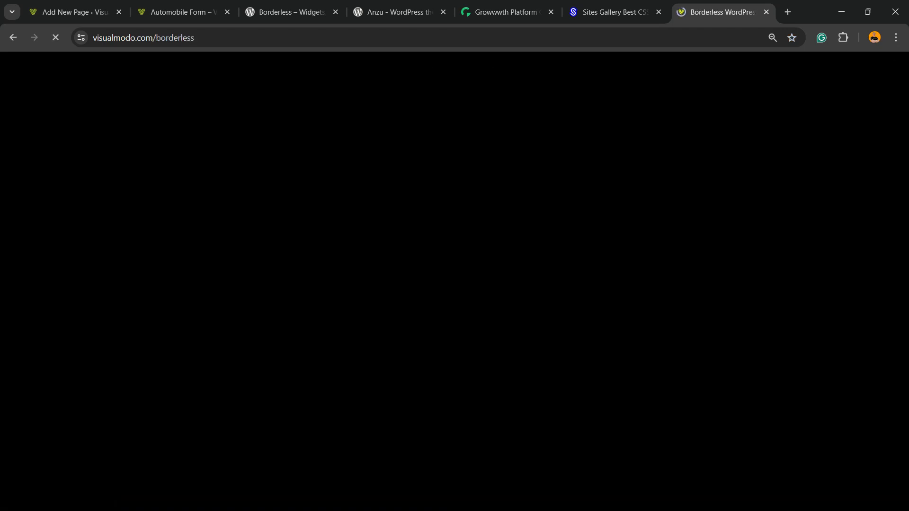
scroll(454, 303, "down", 20)
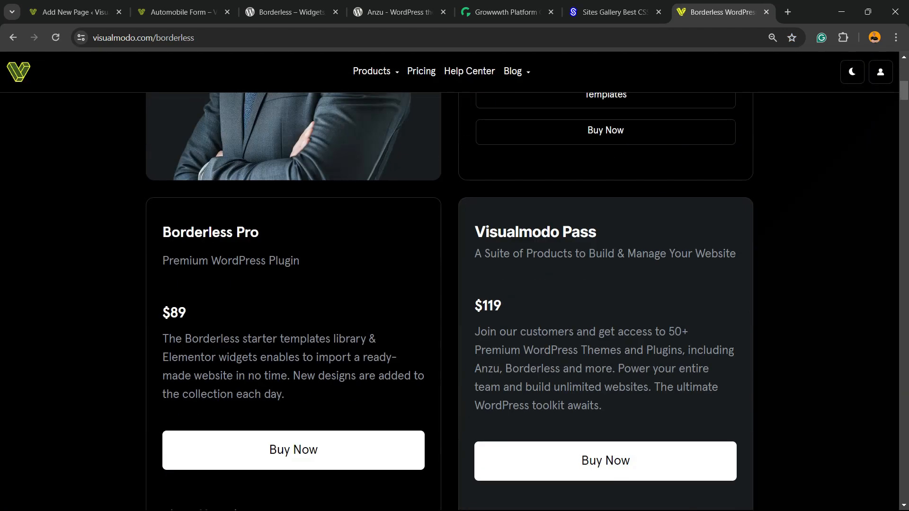
scroll(455, 303, "down", 10)
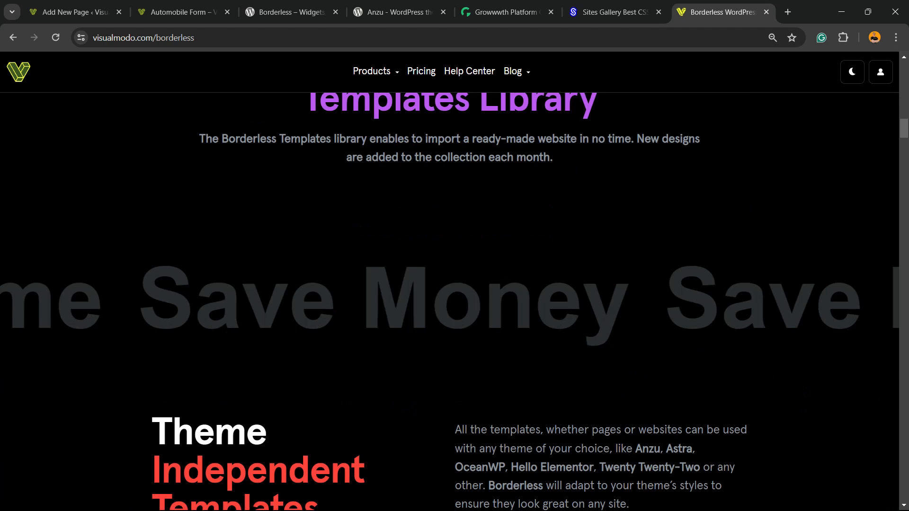
scroll(455, 303, "down", 10)
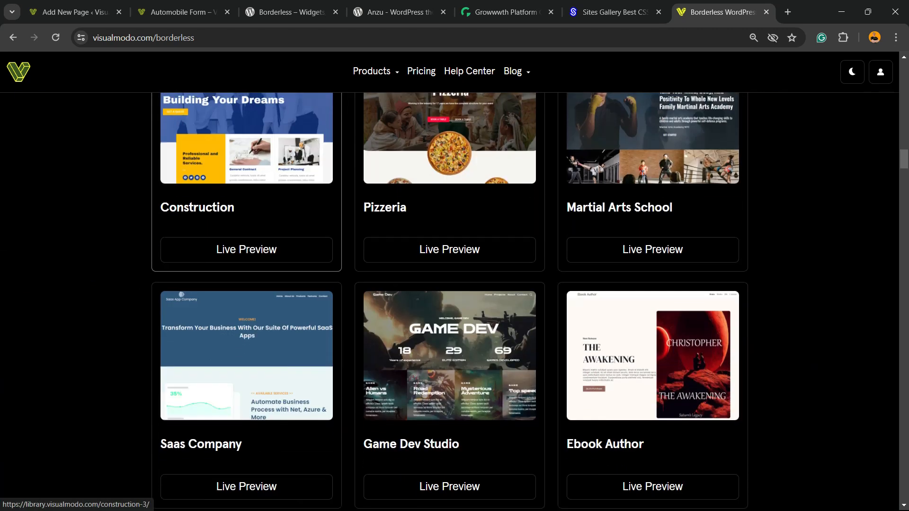
scroll(246, 227, "down", 10)
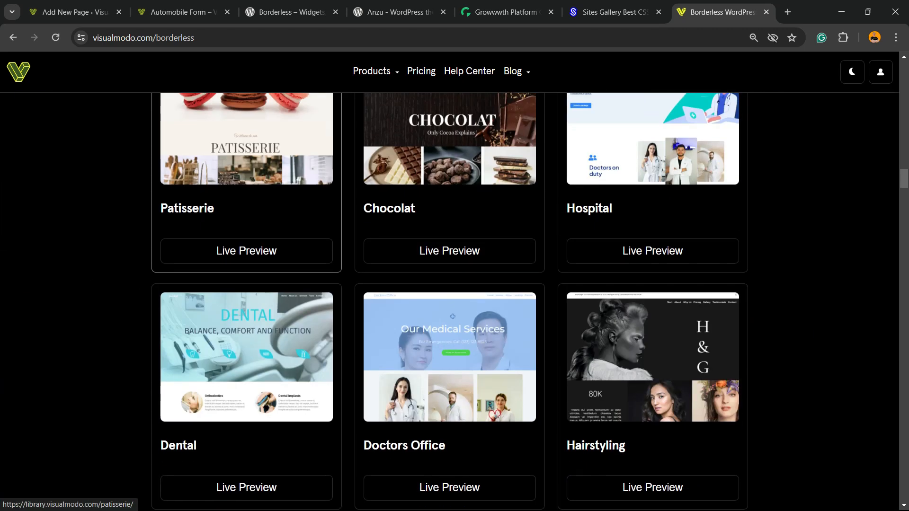
scroll(246, 142, "down", 8)
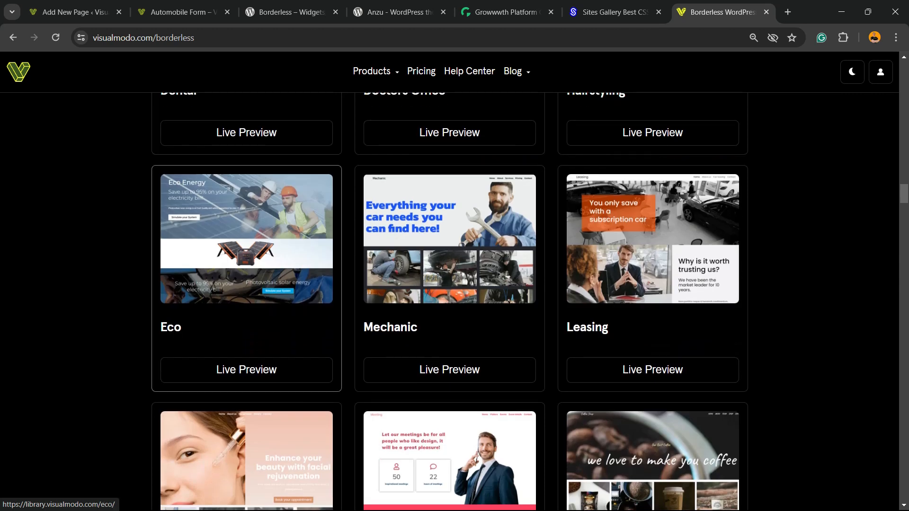
scroll(246, 142, "down", 12)
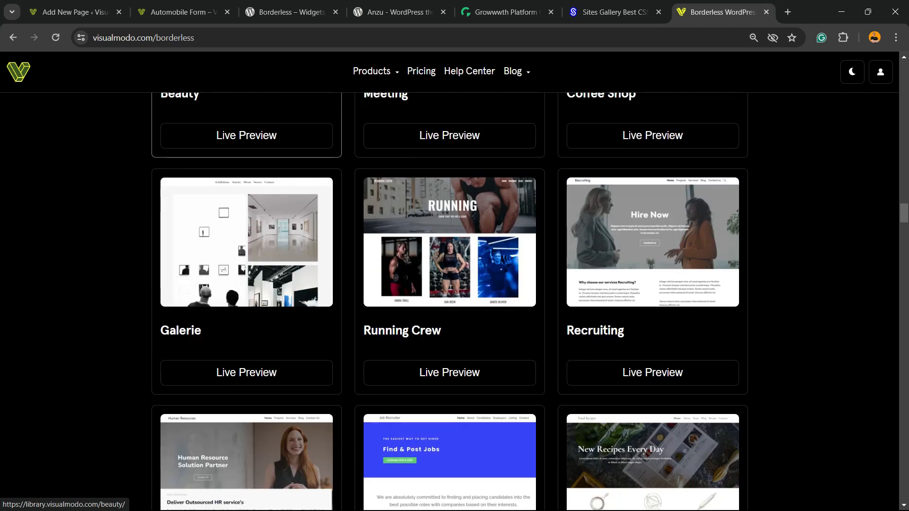
scroll(246, 142, "down", 7)
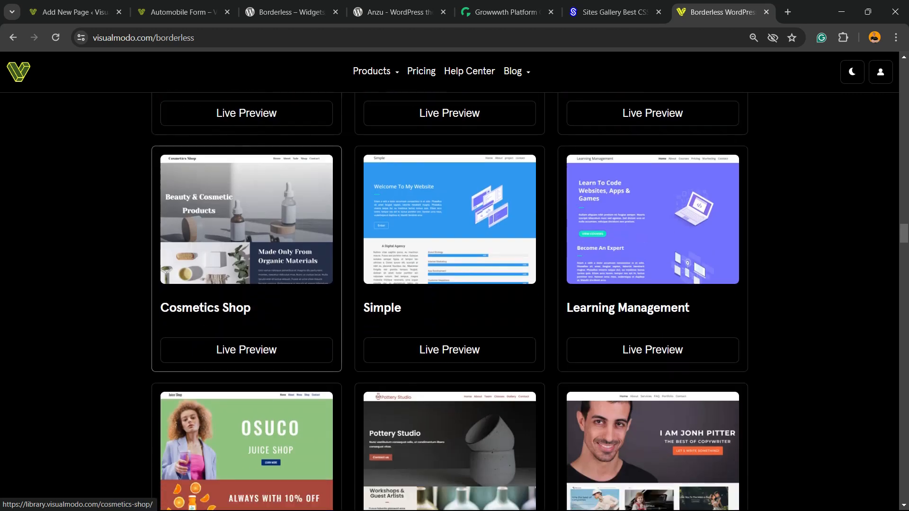
scroll(255, 123, "down", 7)
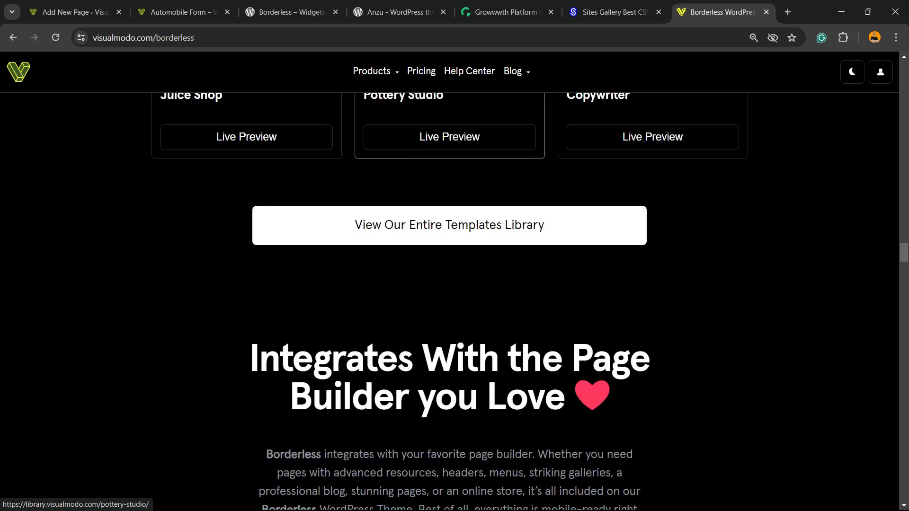
scroll(450, 284, "down", 10)
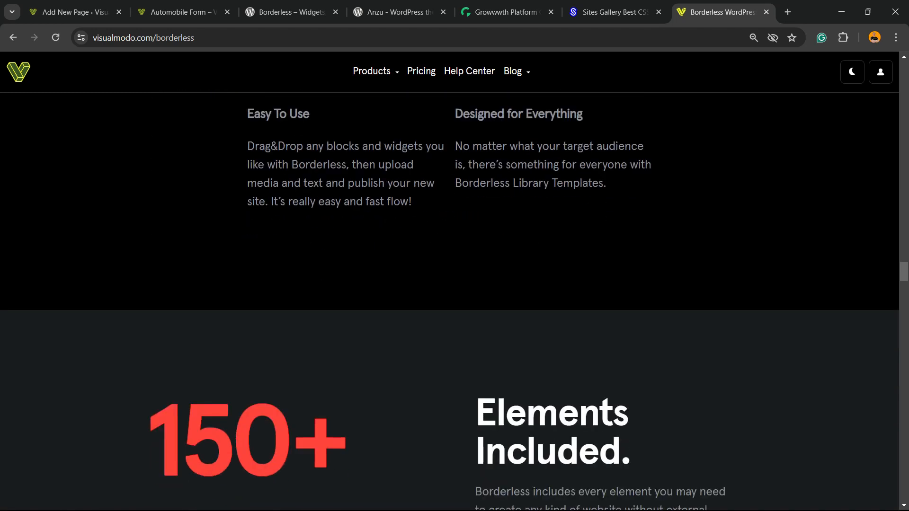